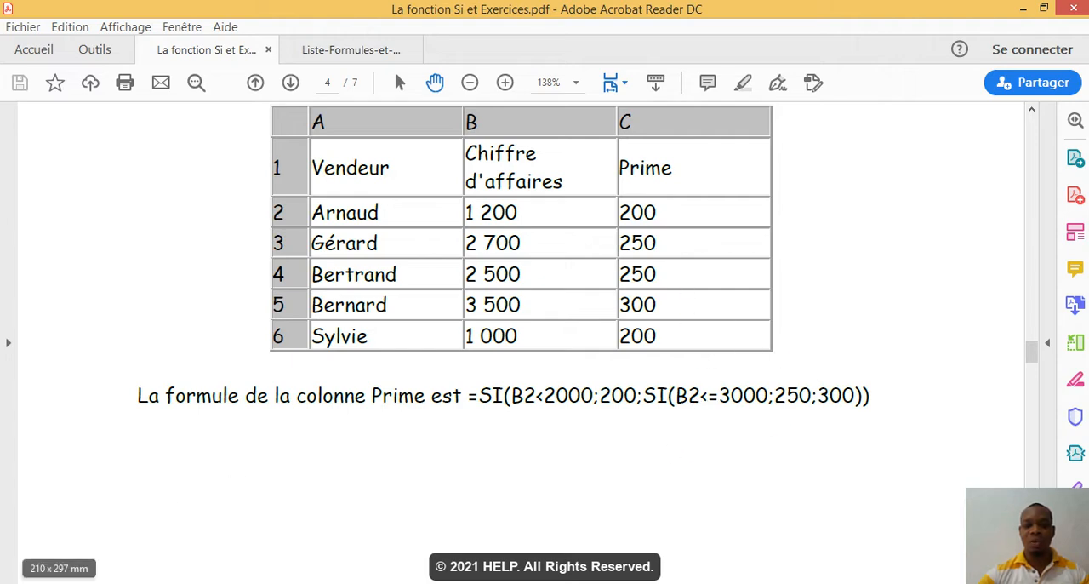
Step: In the Exo_Fonction Si workbook in Excel, paste the three copied bonus rules into F3:F5 and clear the Primes values in E3:E7
left_click(191, 583)
left_click(252, 534)
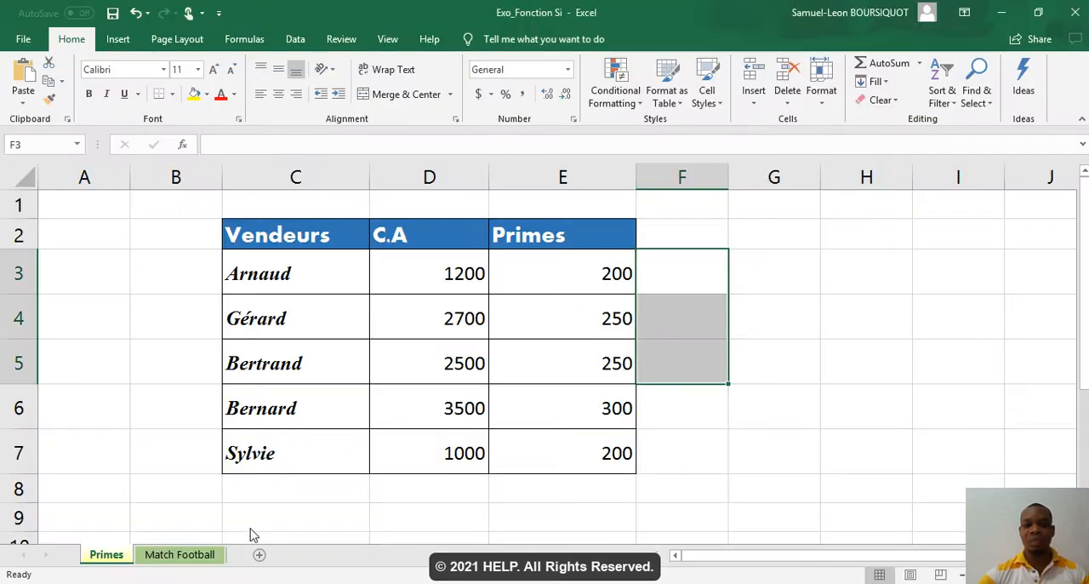
left_click(691, 281)
key("ctrl+v")
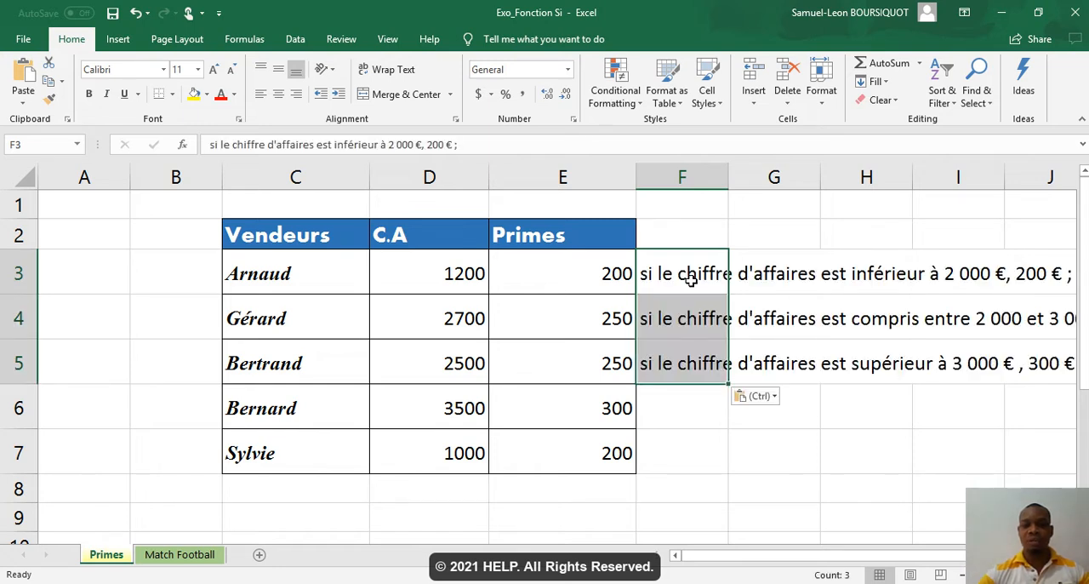
left_click_drag(580, 286, 589, 440)
key("Delete")
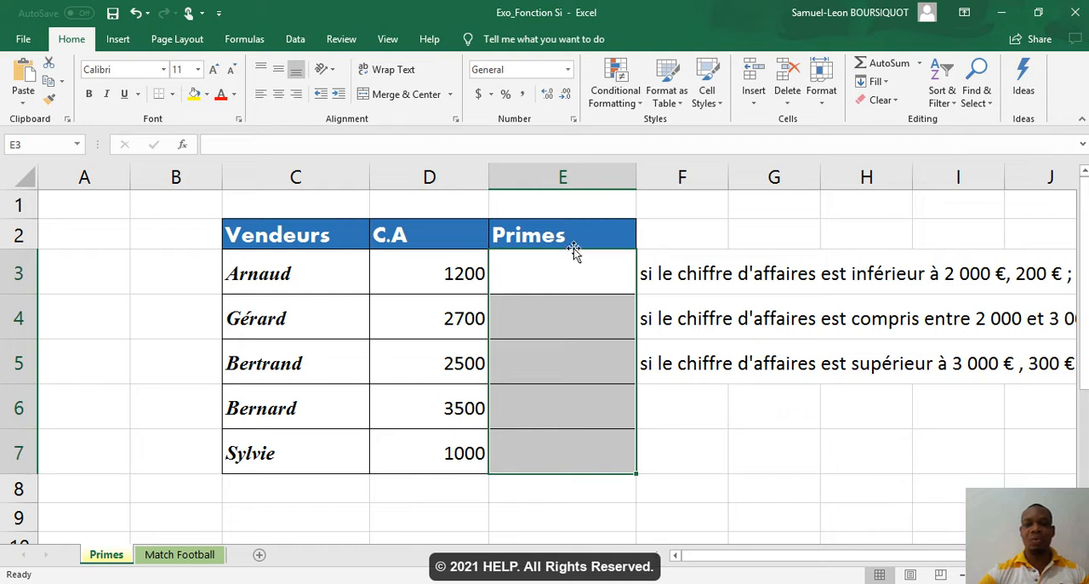
Step: Begin an IF formula in E3 that tests D3<2000 and returns 200 when true
left_click(562, 272)
type("=")
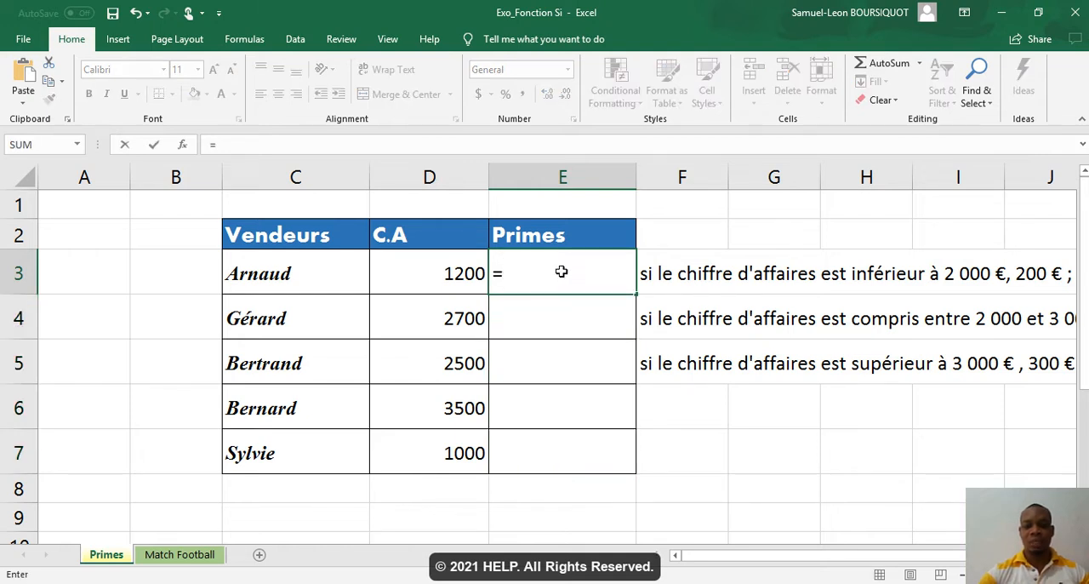
type("if")
double_click(545, 303)
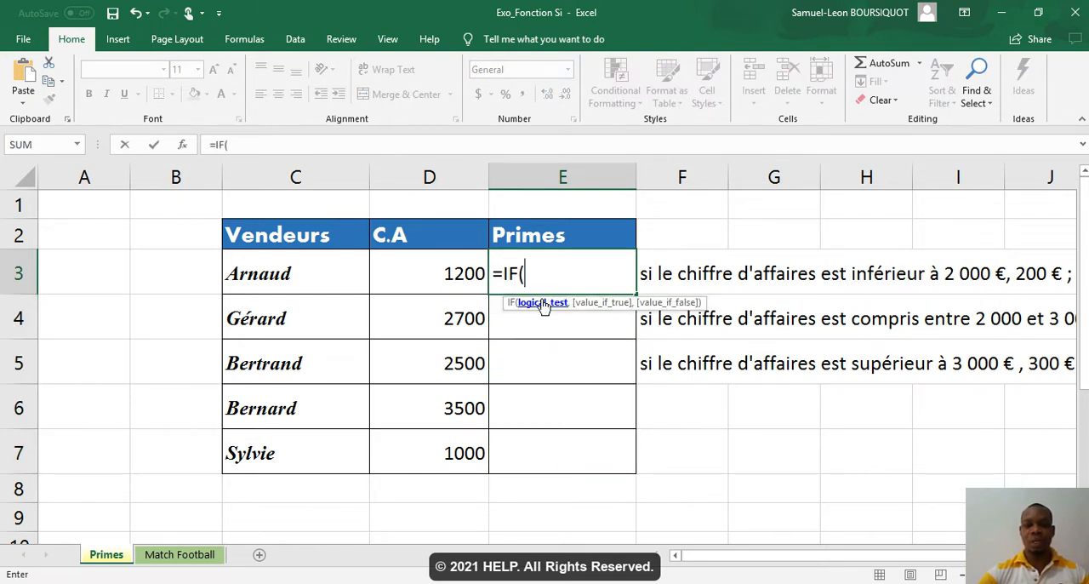
left_click(458, 272)
type("<2000,")
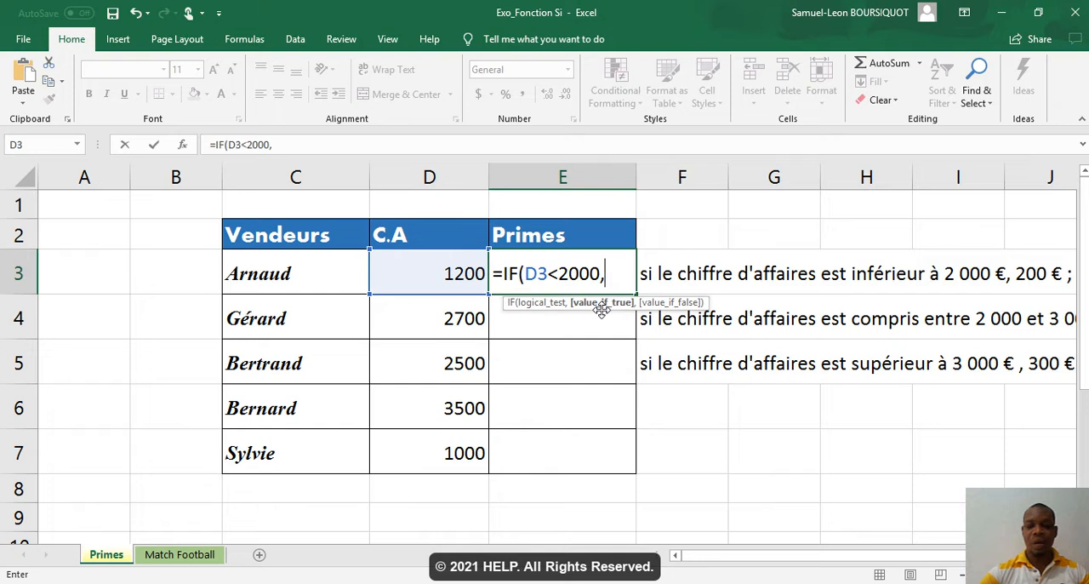
type("200")
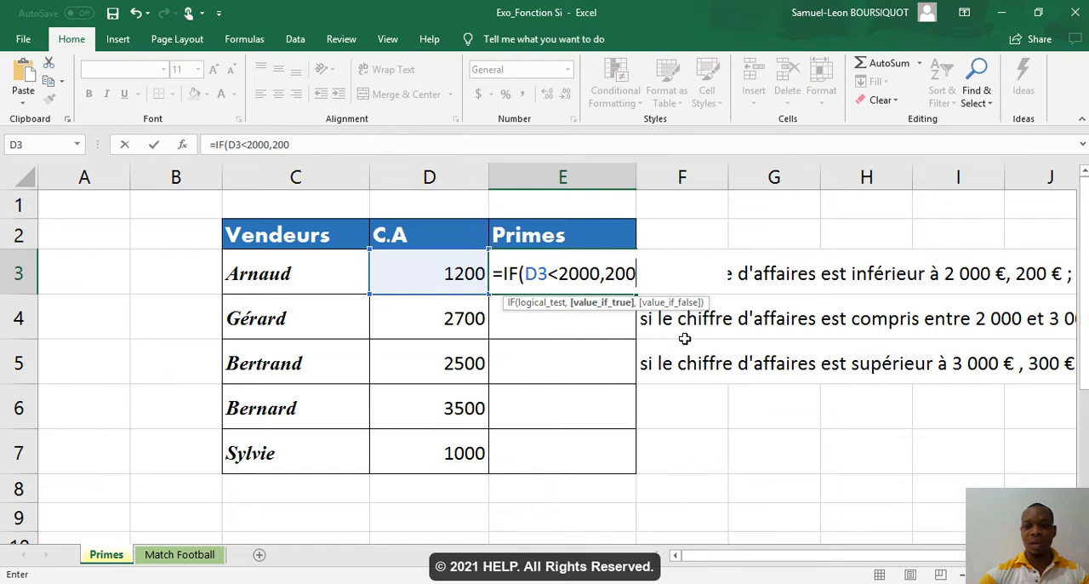
Step: Complete the E3 formula with a nested IF testing D3<=3000, returning 250 when true and 300 otherwise
type(",if")
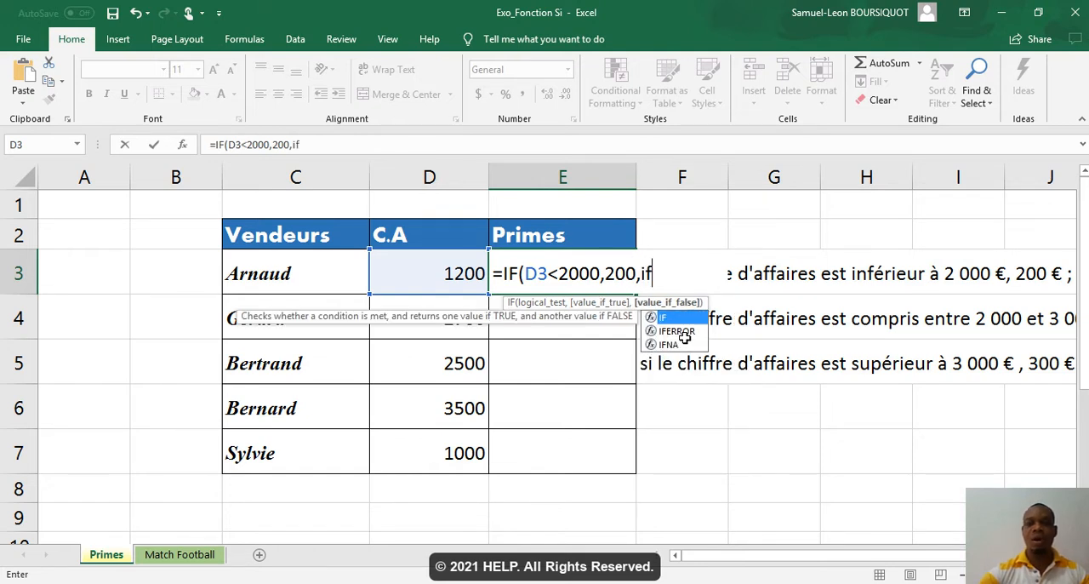
double_click(670, 317)
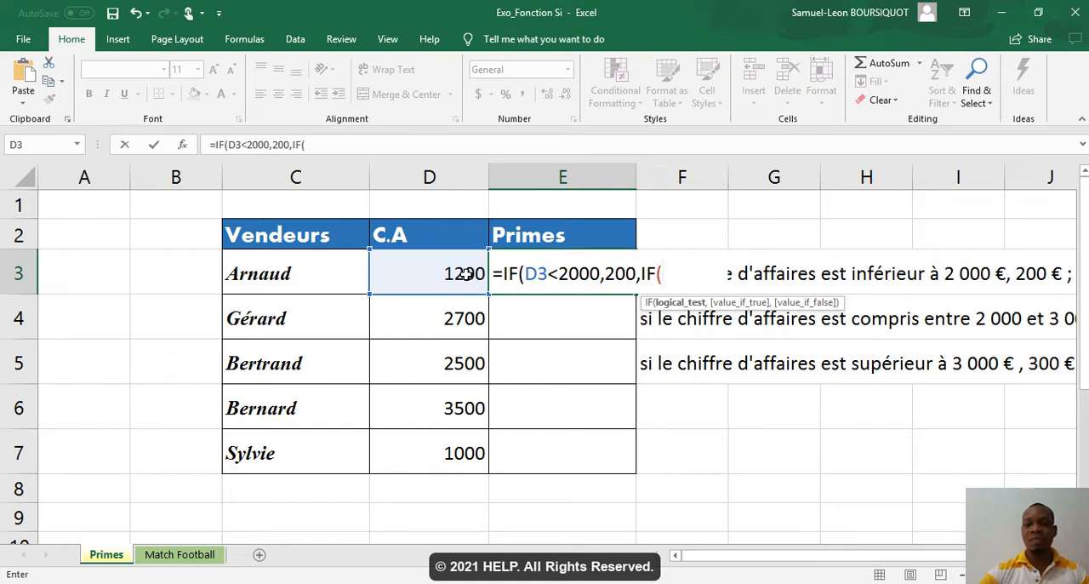
left_click(467, 273)
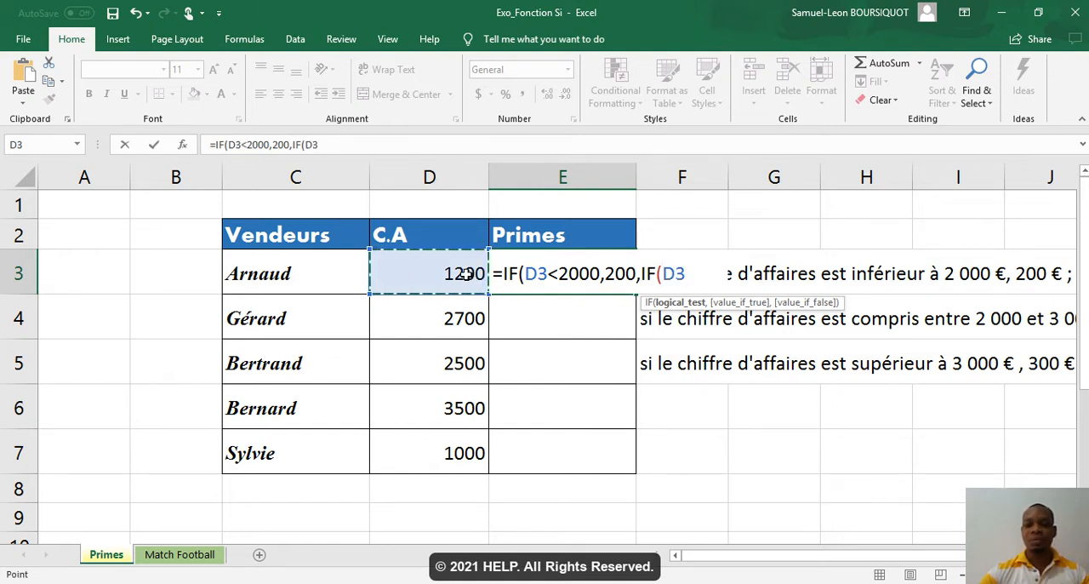
type("<")
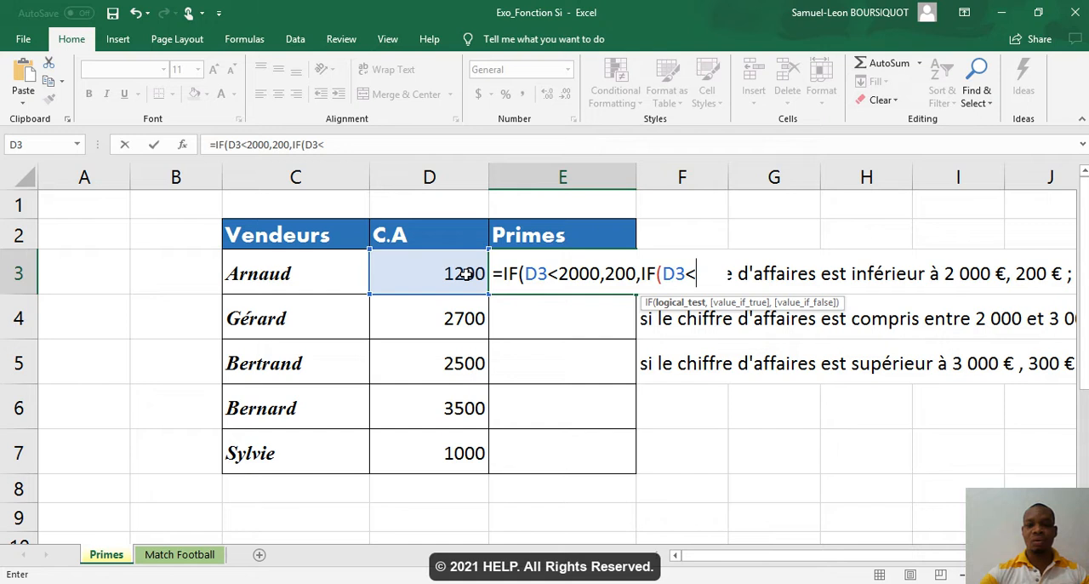
type("=3000")
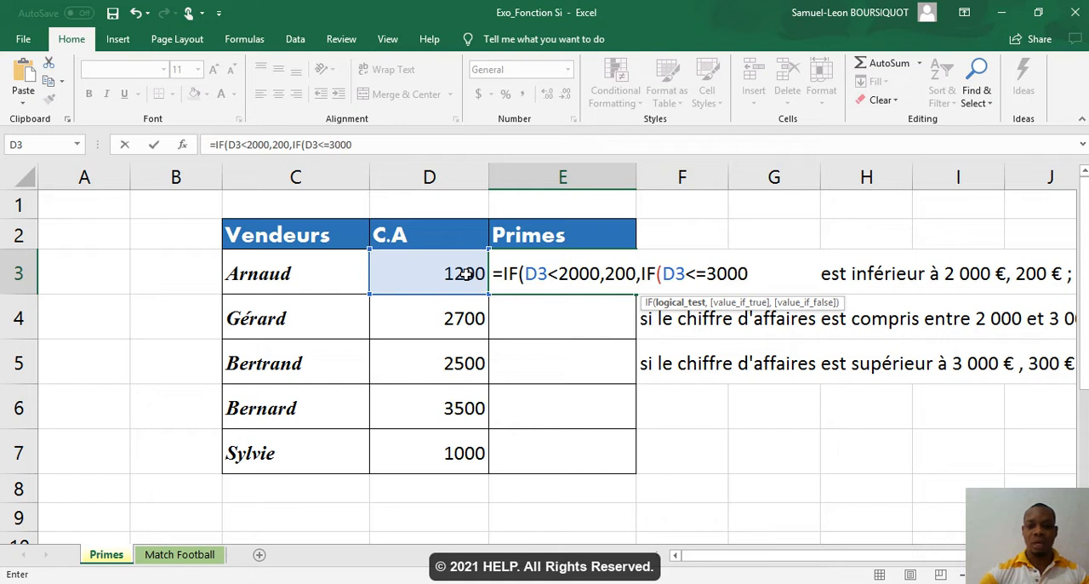
type(",250")
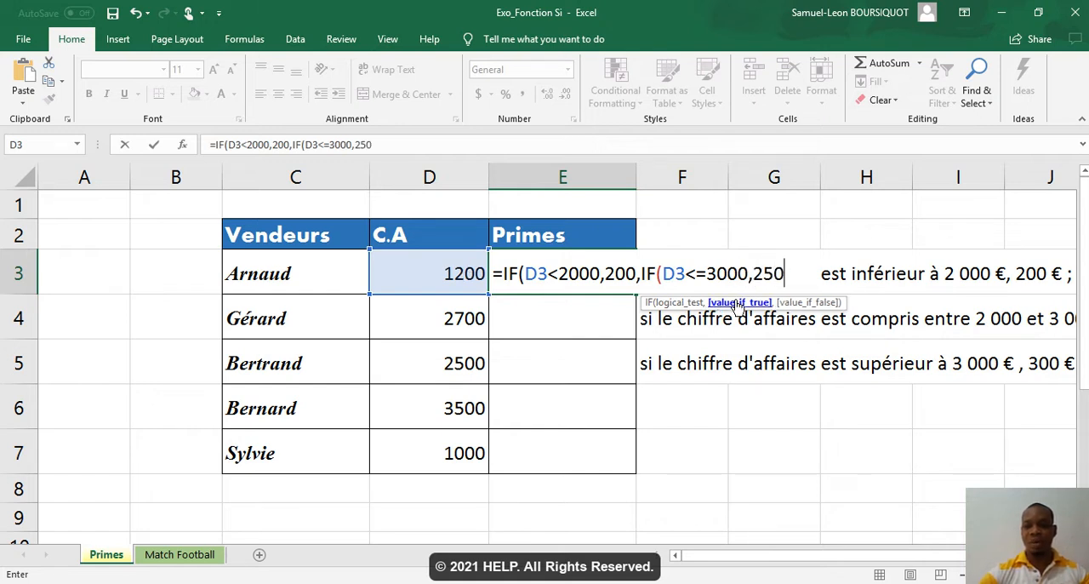
type(",")
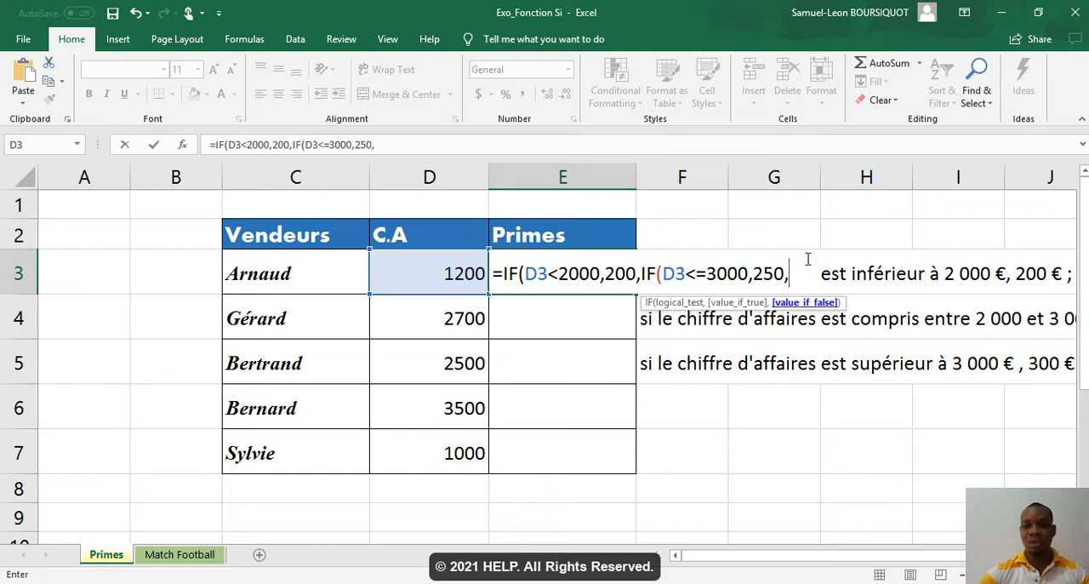
type("300")
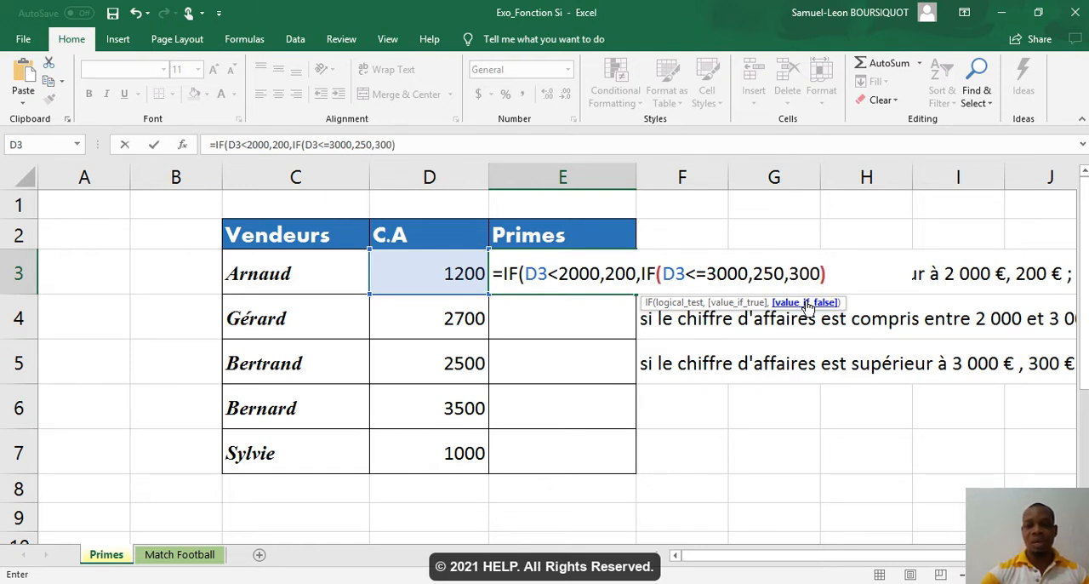
type("))")
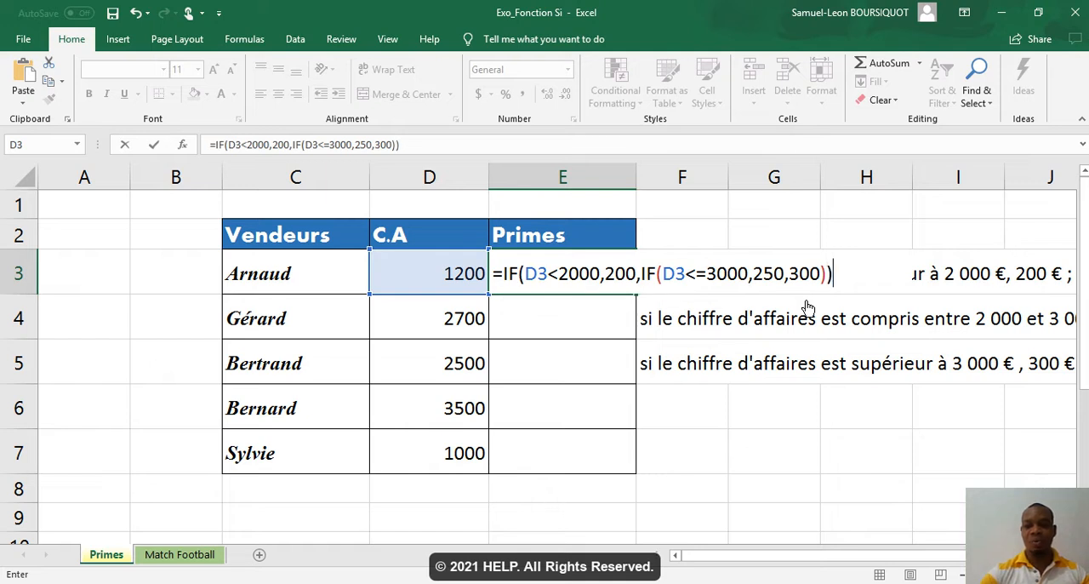
key("Return")
Step: Fill the bonus formula from E3 down to E7 and check the copied formula in E6
left_click(622, 273)
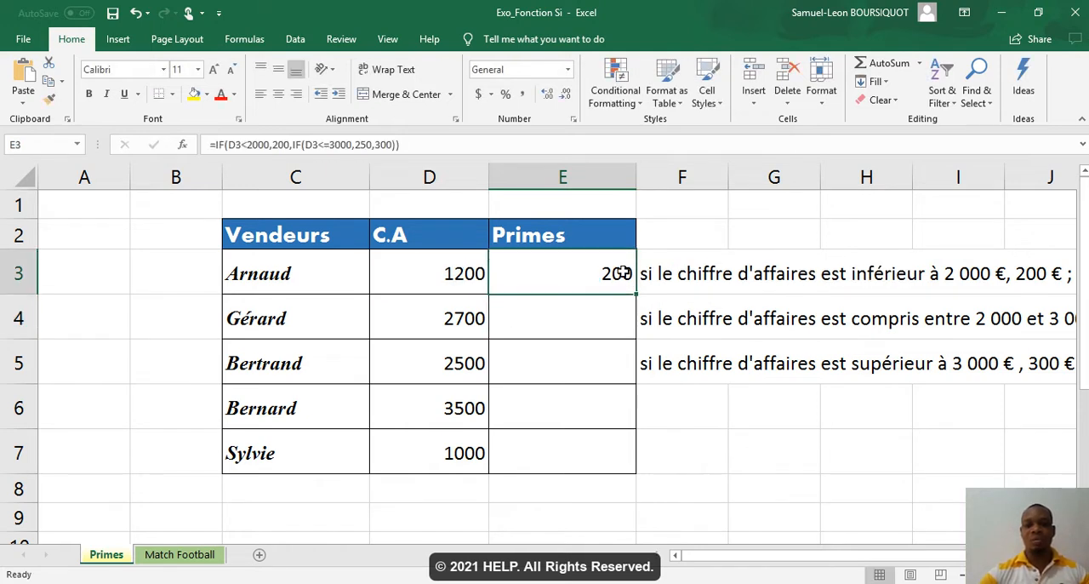
left_click_drag(637, 294, 627, 471)
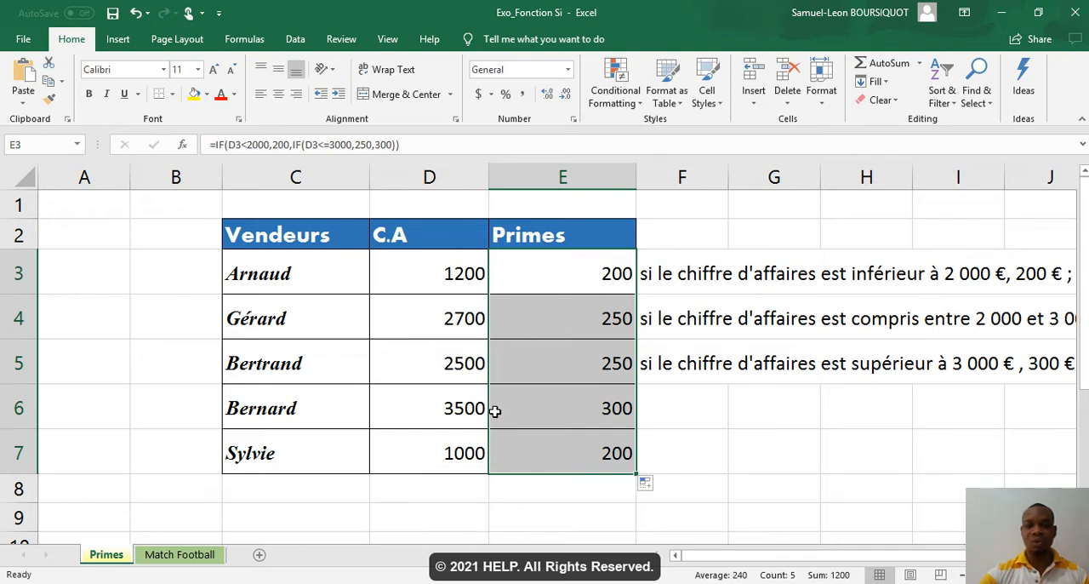
left_click(576, 406)
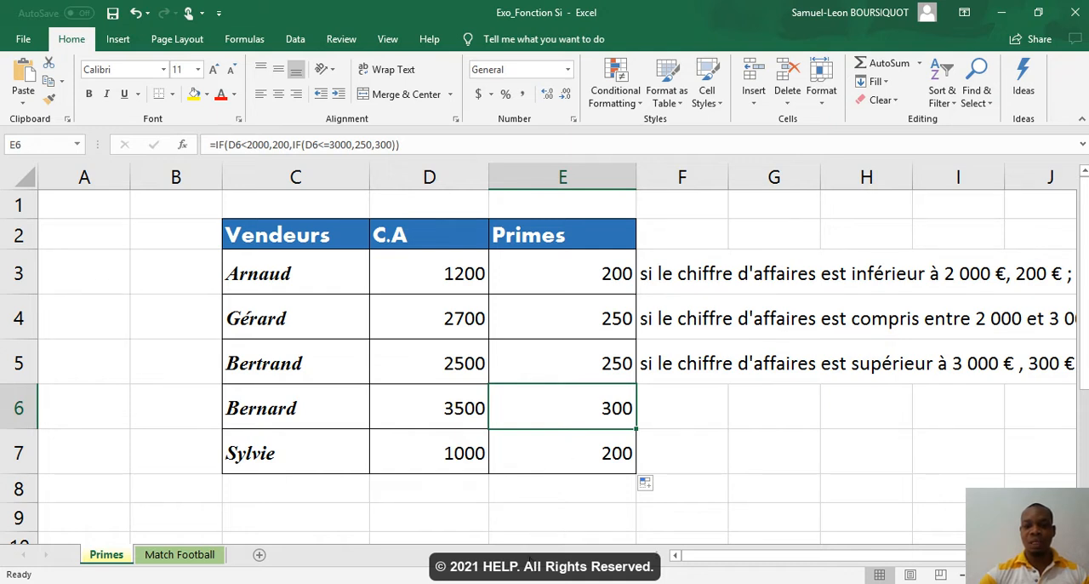
Step: Switch to La fonction Si et Exercices.pdf in Acrobat Reader and read the Match de football exercise with its SI formulas on page 5
mouse_move(514, 581)
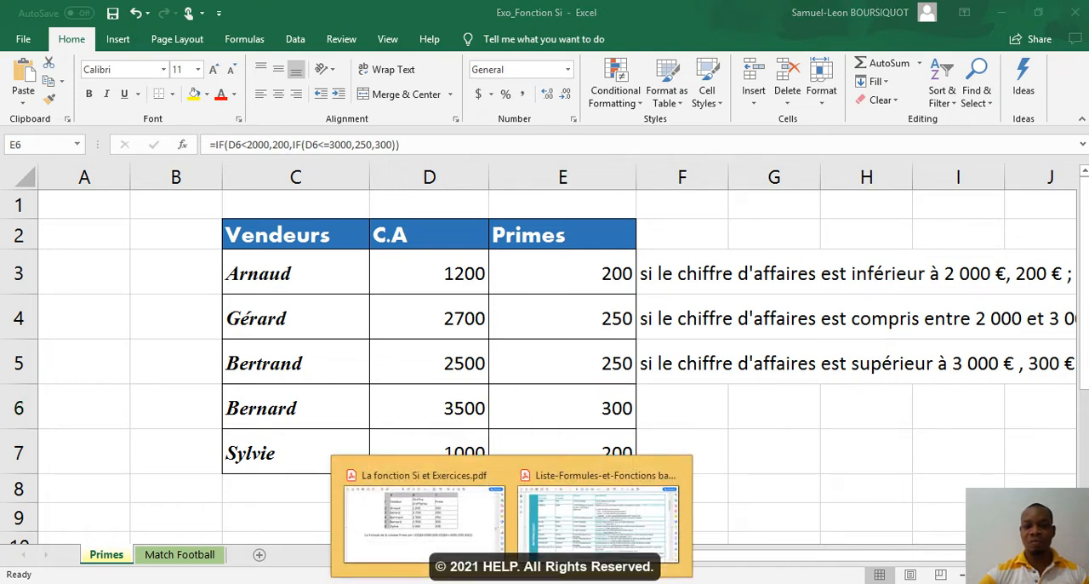
left_click(466, 541)
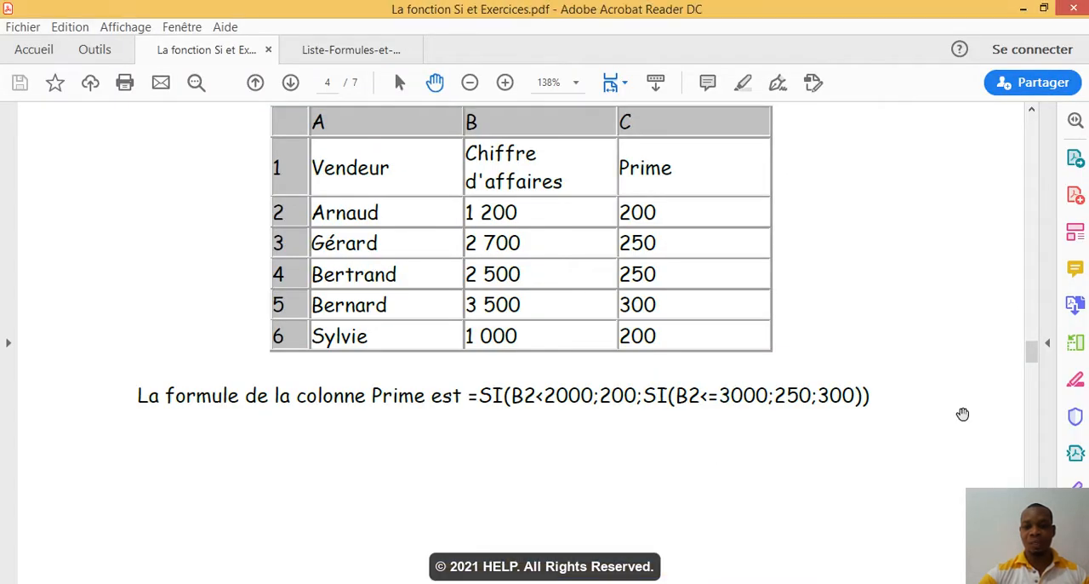
left_click_drag(1032, 360, 1030, 403)
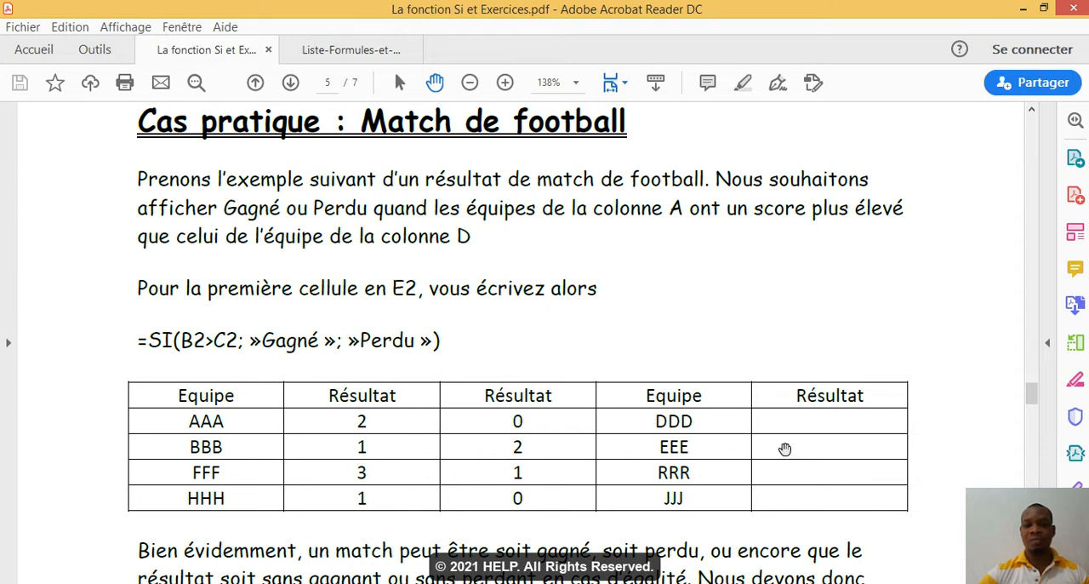
scroll(1032, 396, "down", 2)
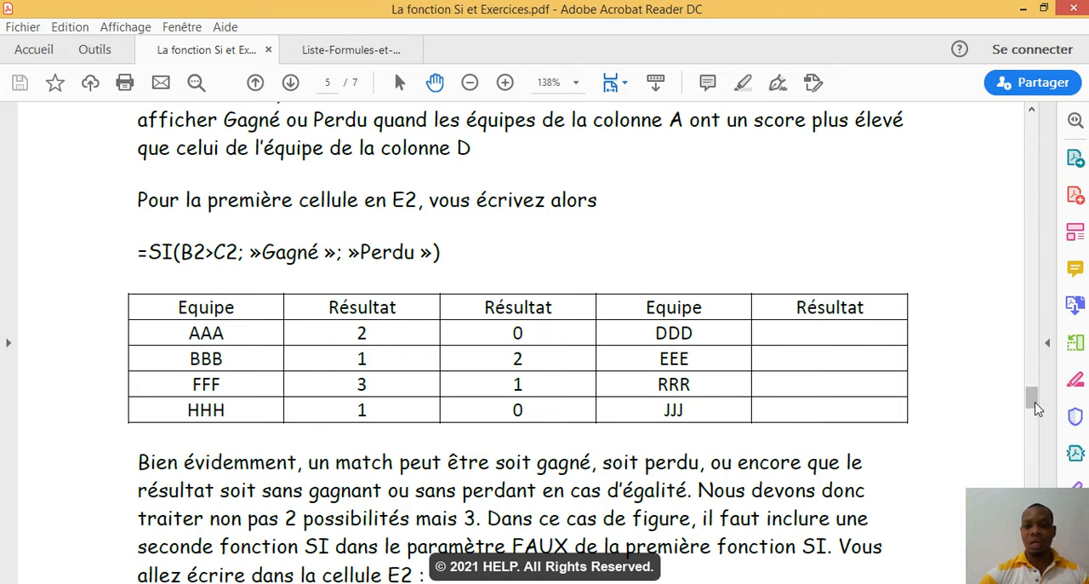
scroll(1032, 401, "down", 1)
left_click_drag(1032, 402, 1032, 406)
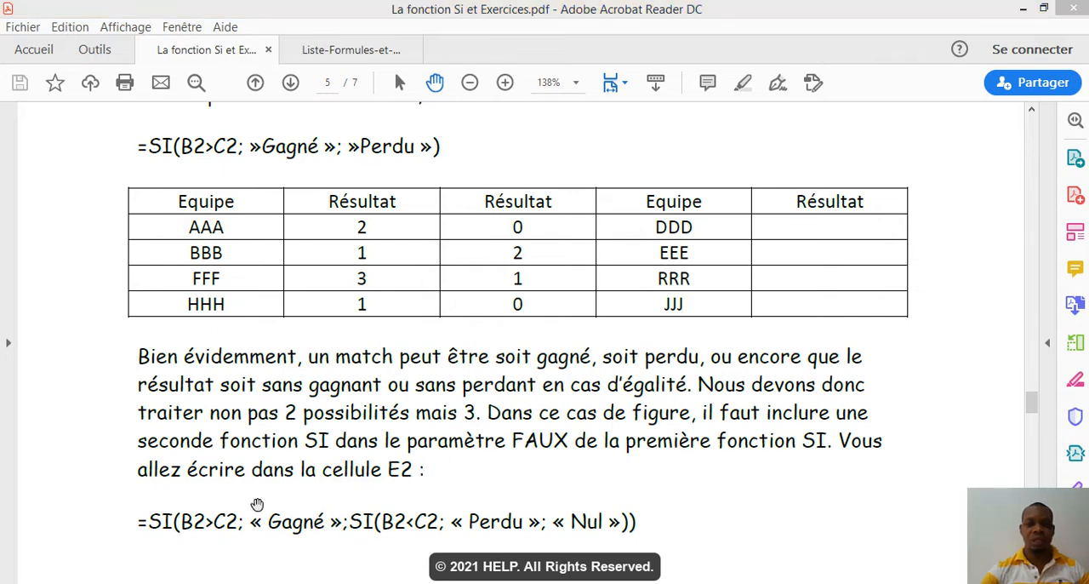
Step: Return to the Exo_Fonction Si workbook in Excel and clear the Remarques cells G3:G5 on the Match Football sheet
mouse_move(170, 580)
left_click(266, 528)
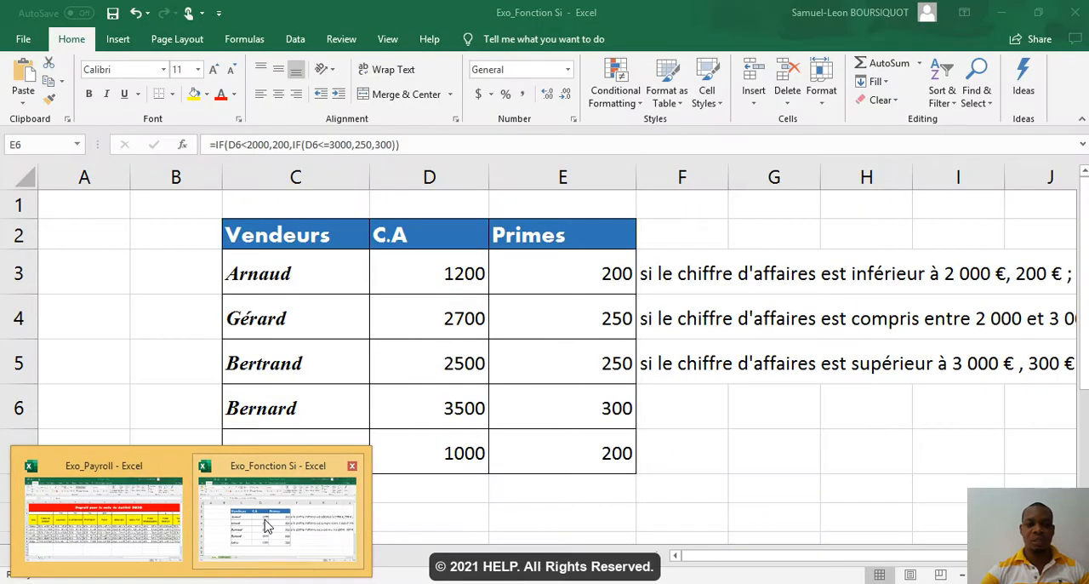
left_click(180, 554)
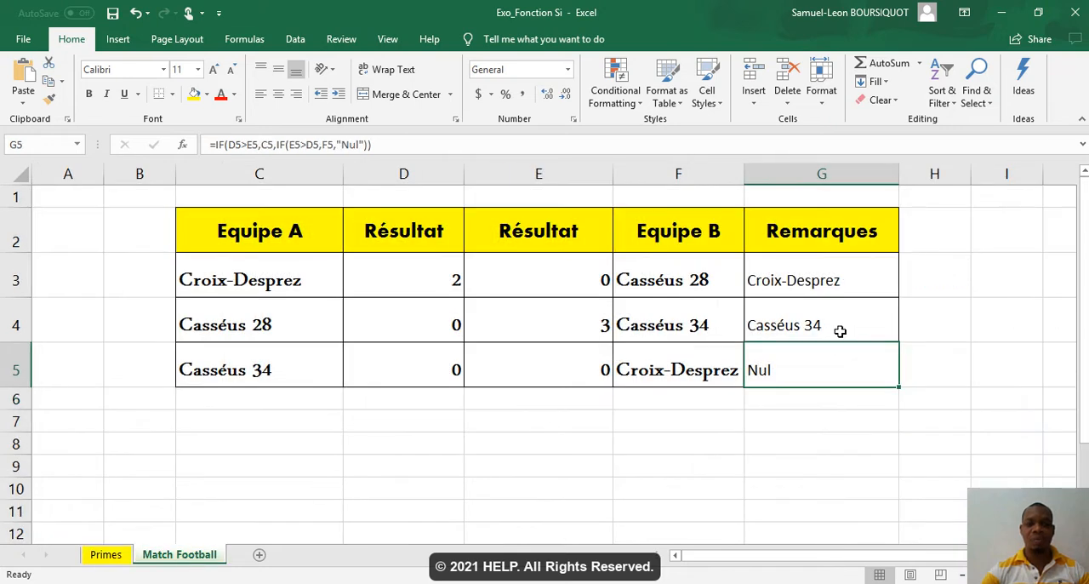
left_click_drag(827, 282, 825, 369)
key("Delete")
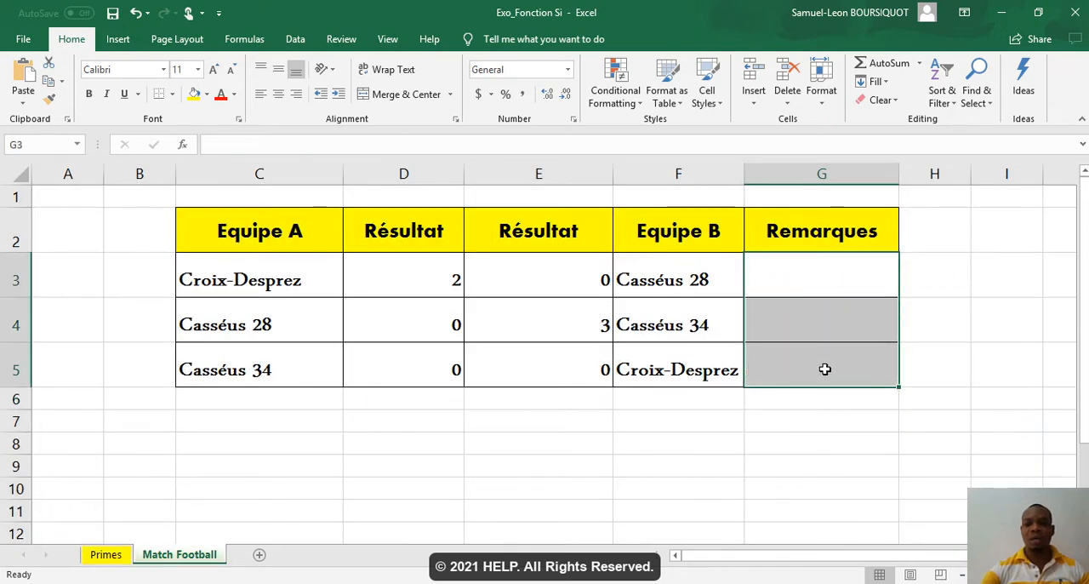
key("Left")
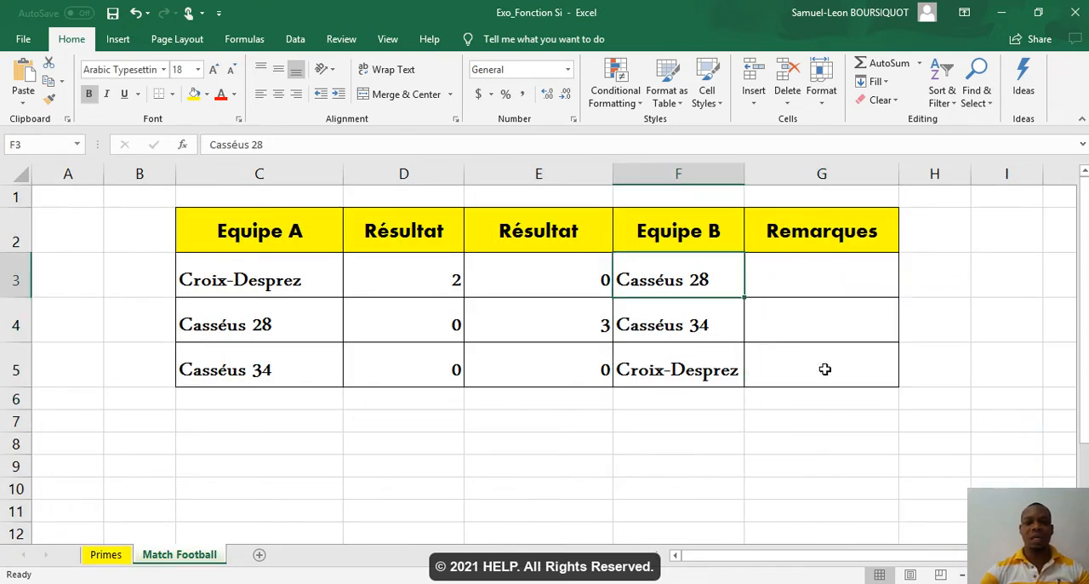
key("Right")
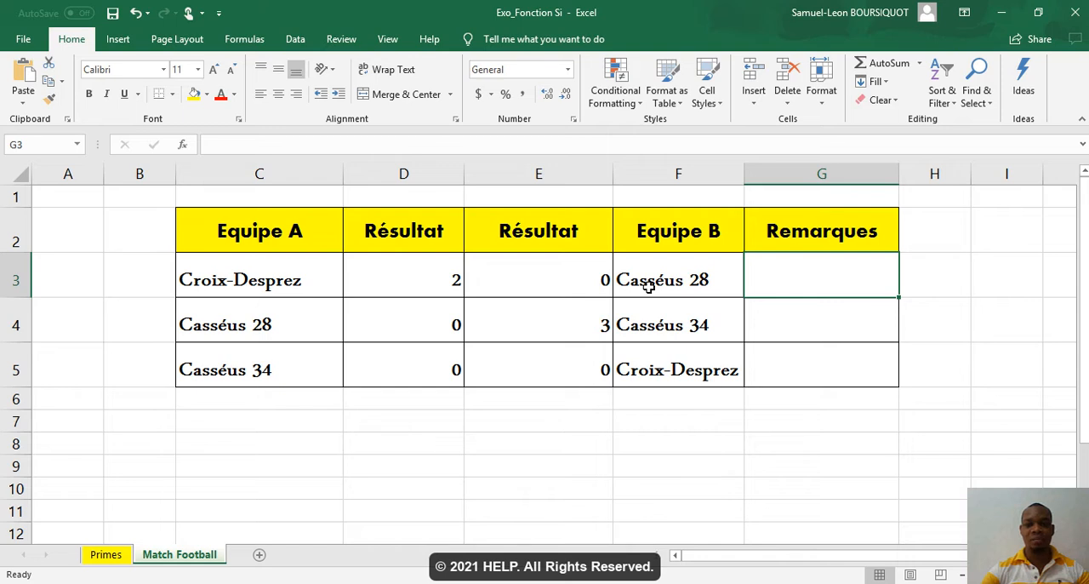
Step: Start an IF formula in G3 that tests D3>E3 and returns the Equipe A name from C3 when true
type("=if")
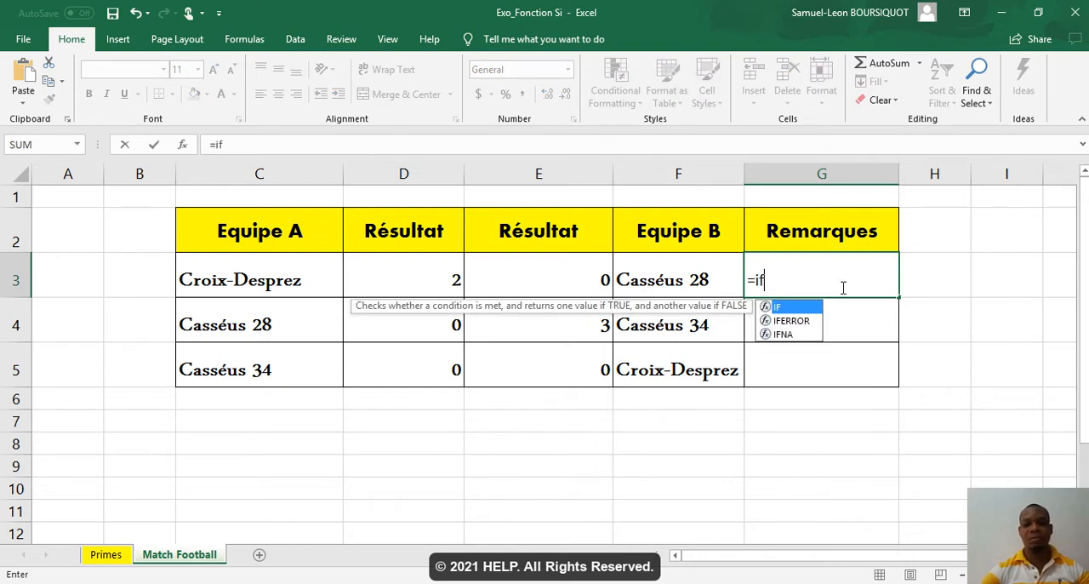
key("Tab")
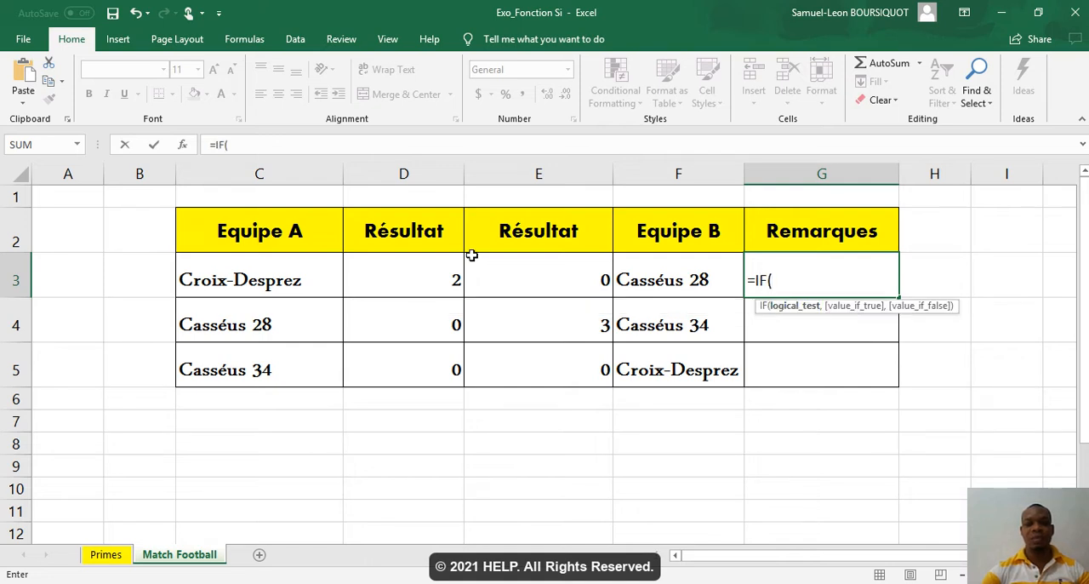
left_click(411, 279)
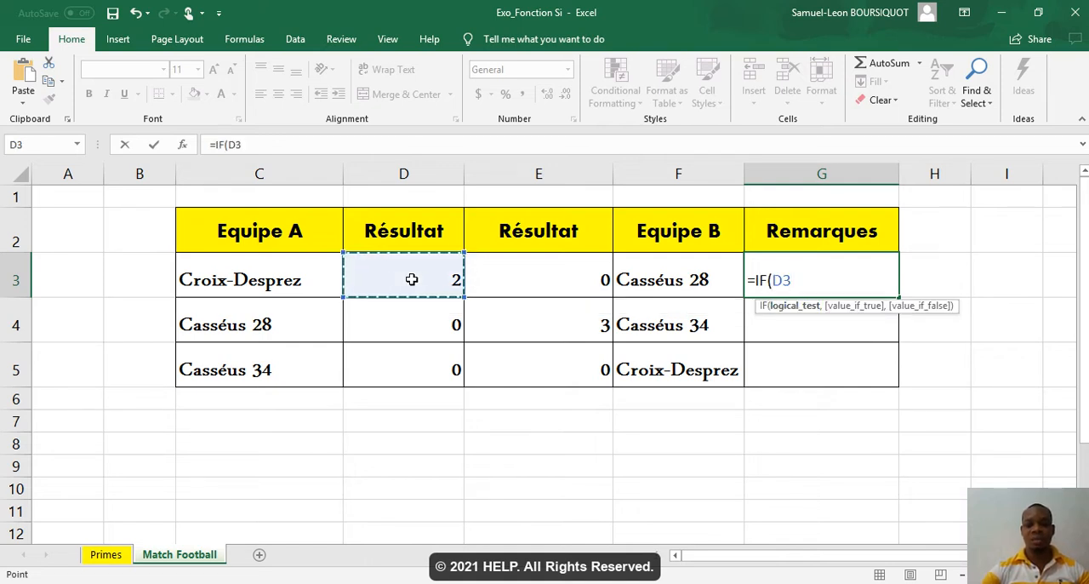
type(">")
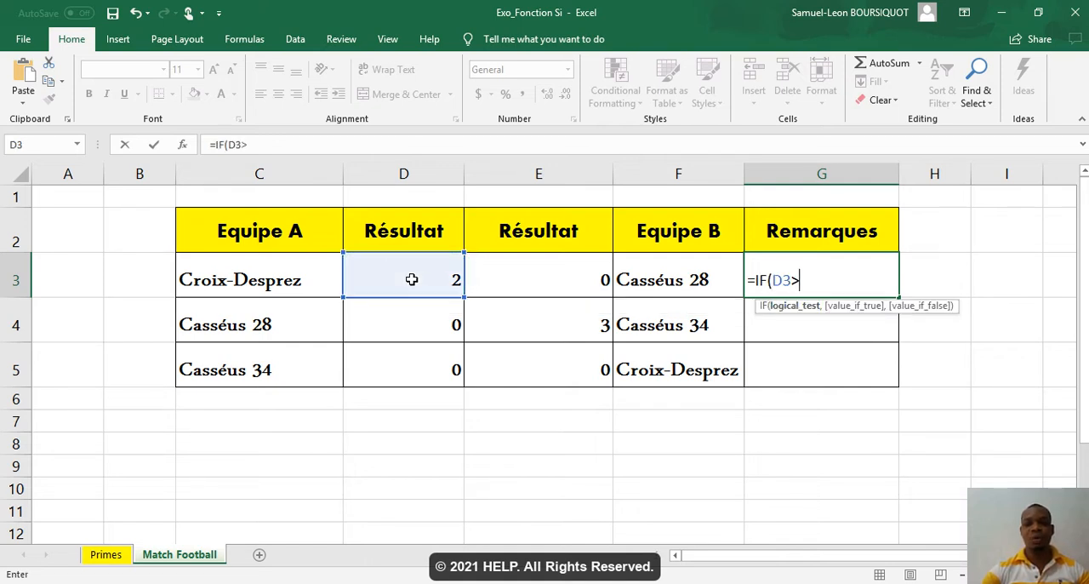
left_click(506, 280)
type(",")
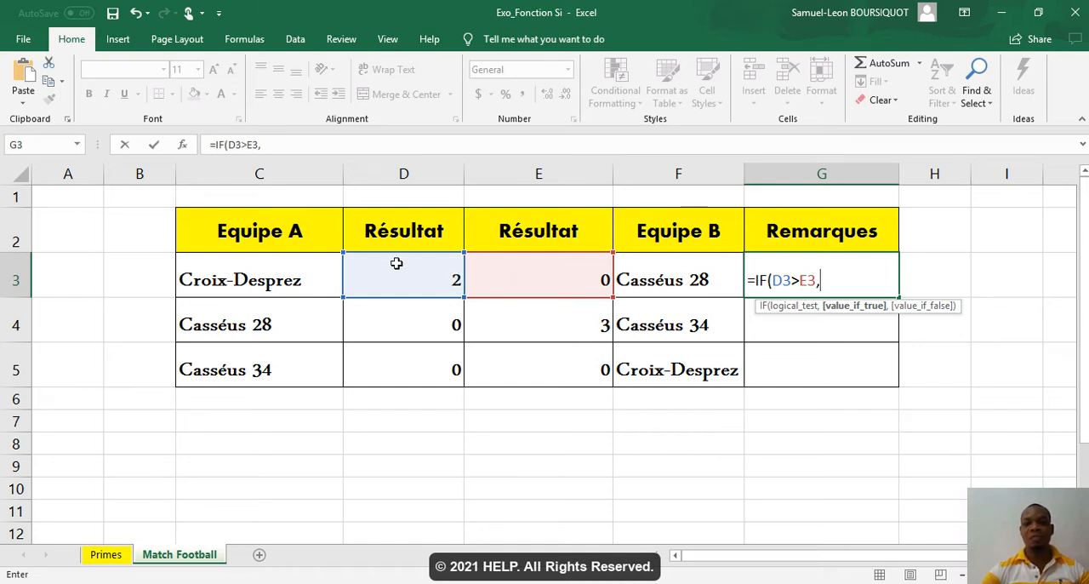
left_click(304, 270)
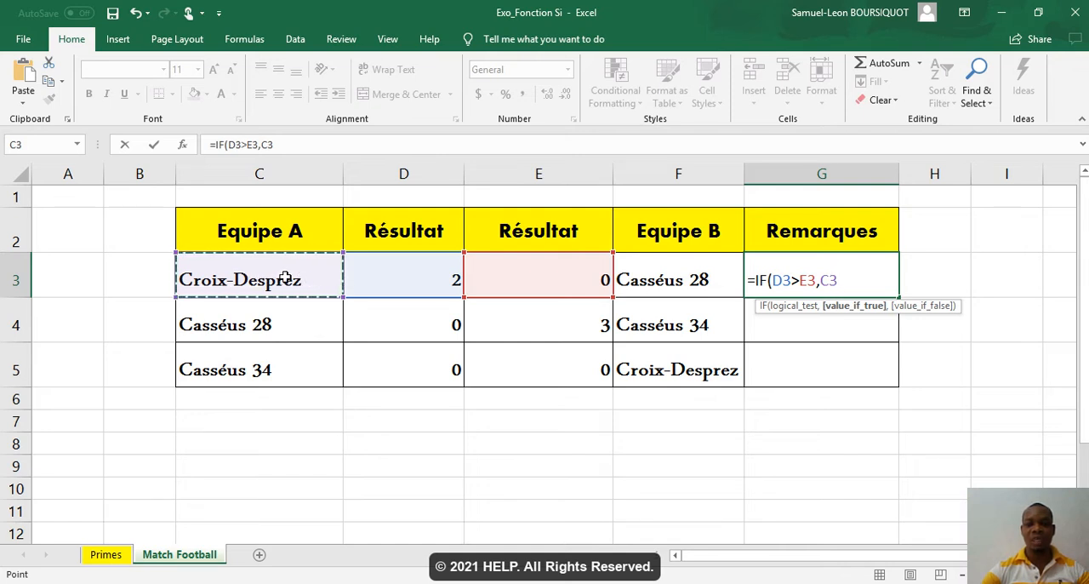
type(",")
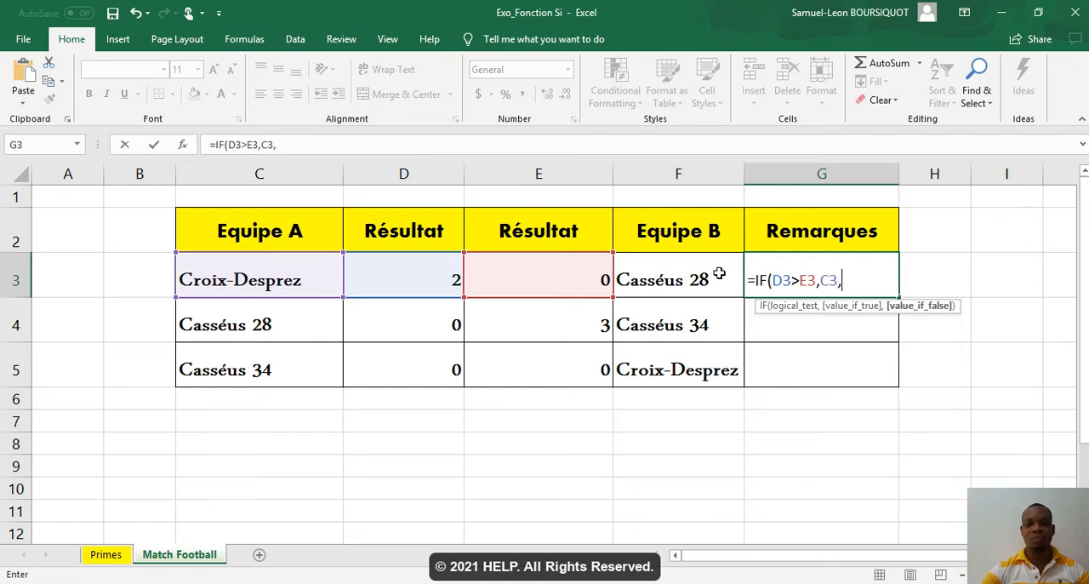
Step: Complete the G3 formula with a nested IF testing E3>D3, returning F3 when true and "Nul" otherwise
type("if")
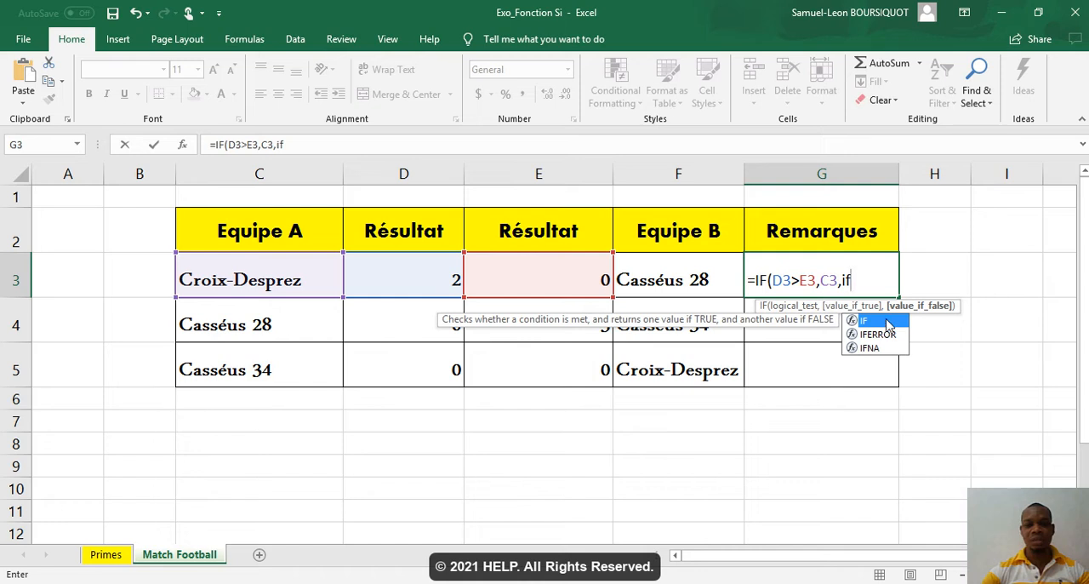
double_click(888, 321)
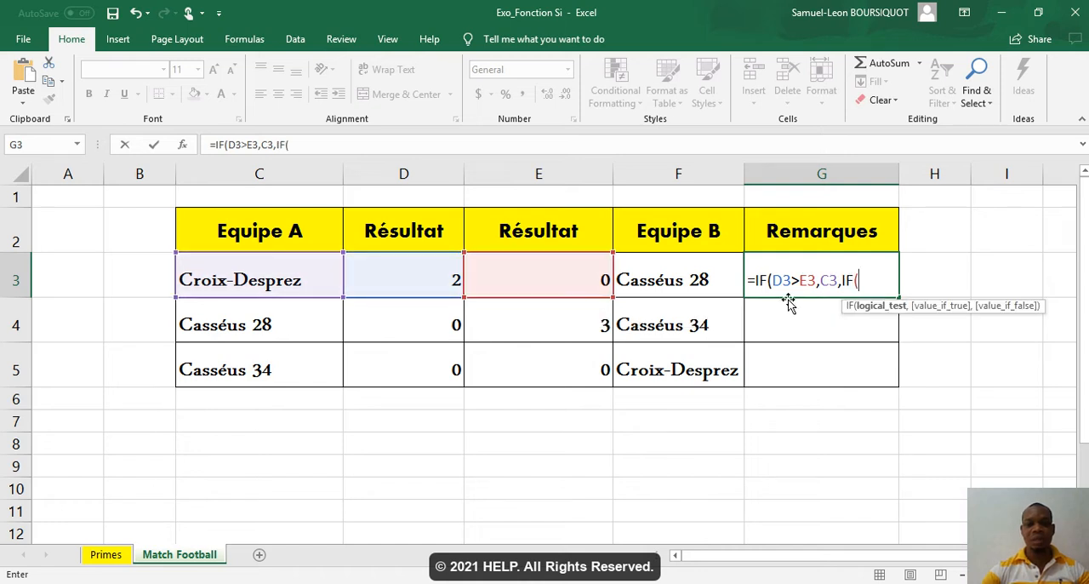
left_click(574, 278)
type(">")
left_click(423, 270)
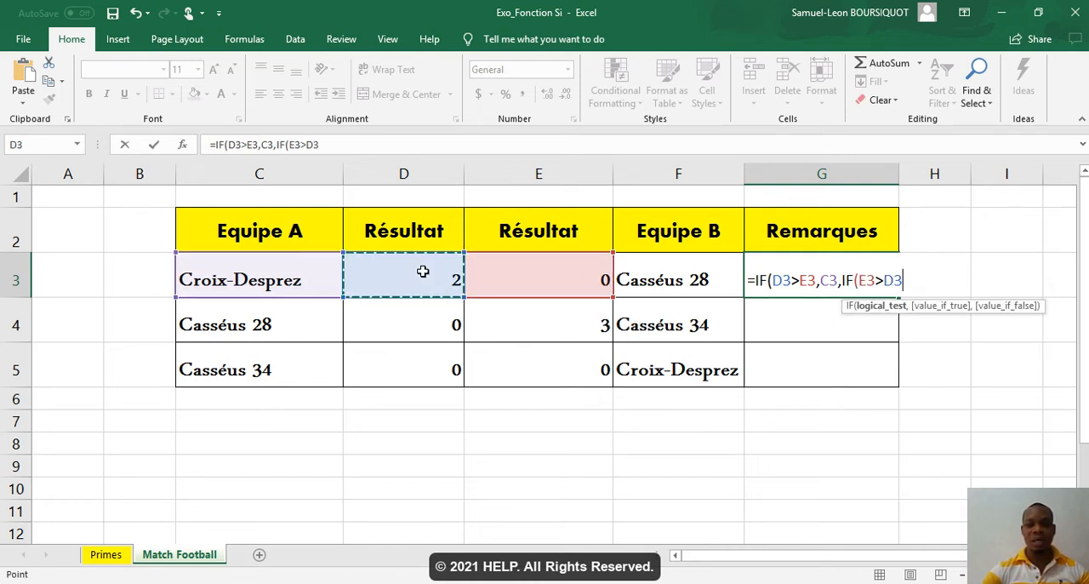
type(",")
left_click(655, 273)
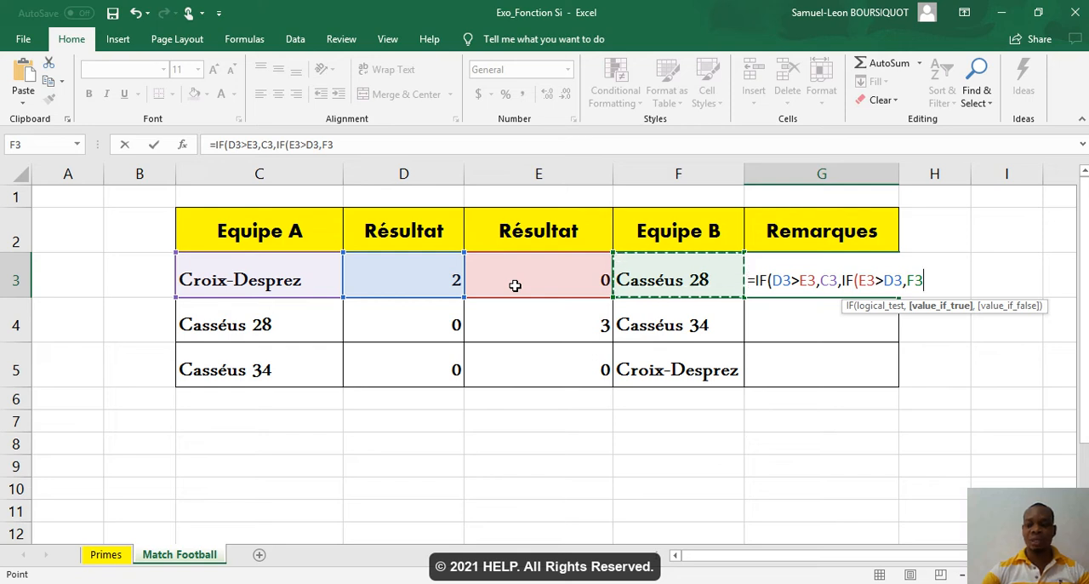
type(",\"Nul")
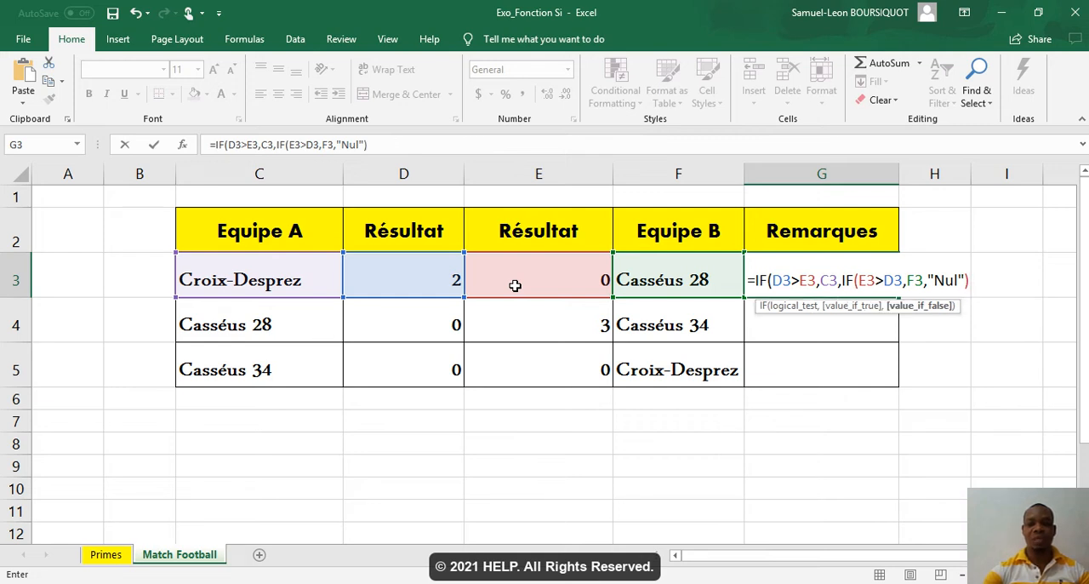
key("Return")
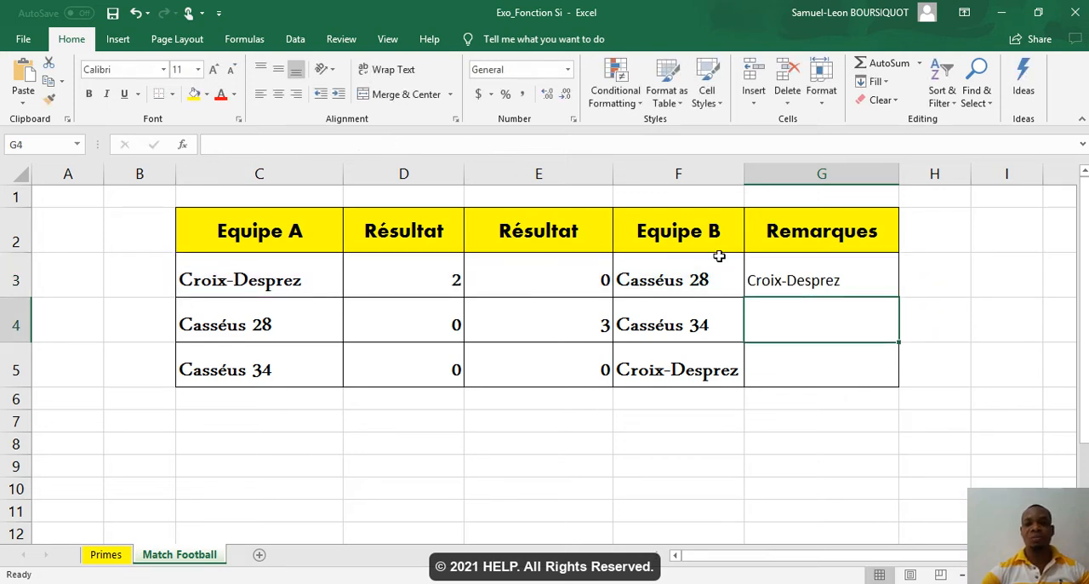
Step: Fill the Remarques formula from G3 down to G5 and check the formulas in the filled cells
left_click(812, 291)
left_click_drag(897, 296, 895, 375)
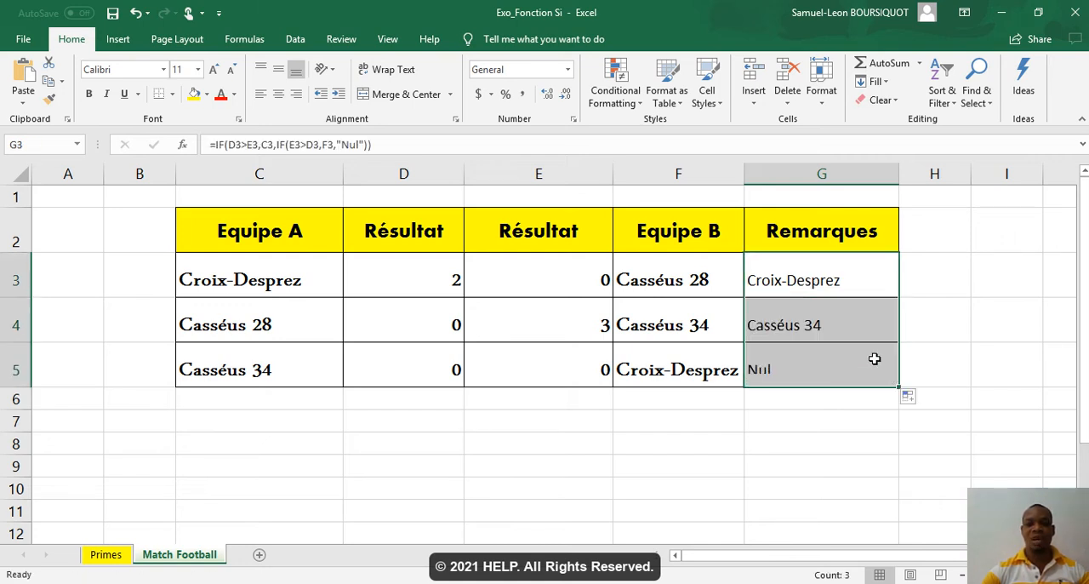
left_click(842, 325)
left_click(822, 284)
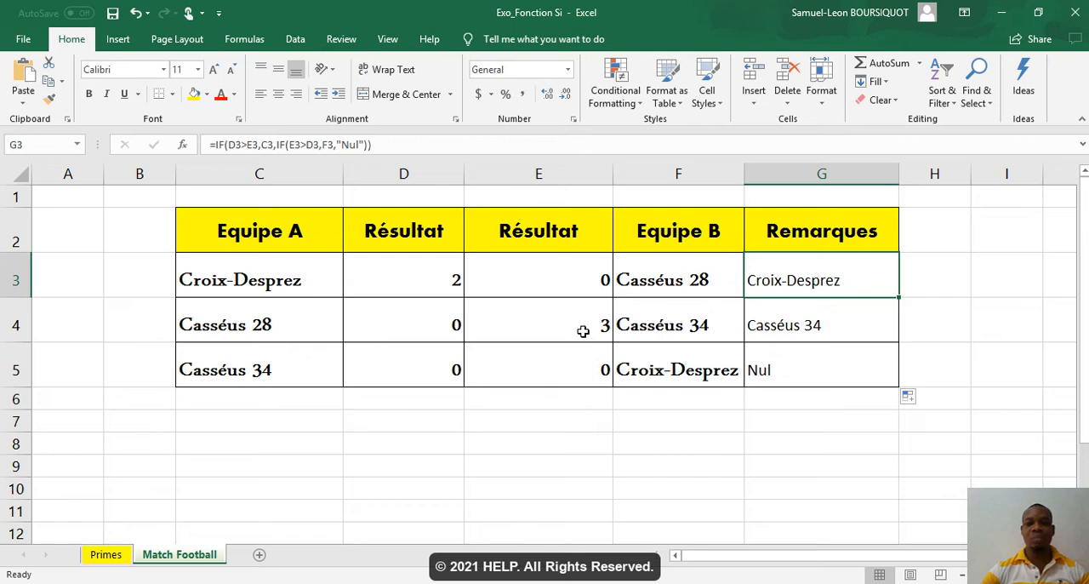
left_click(781, 365)
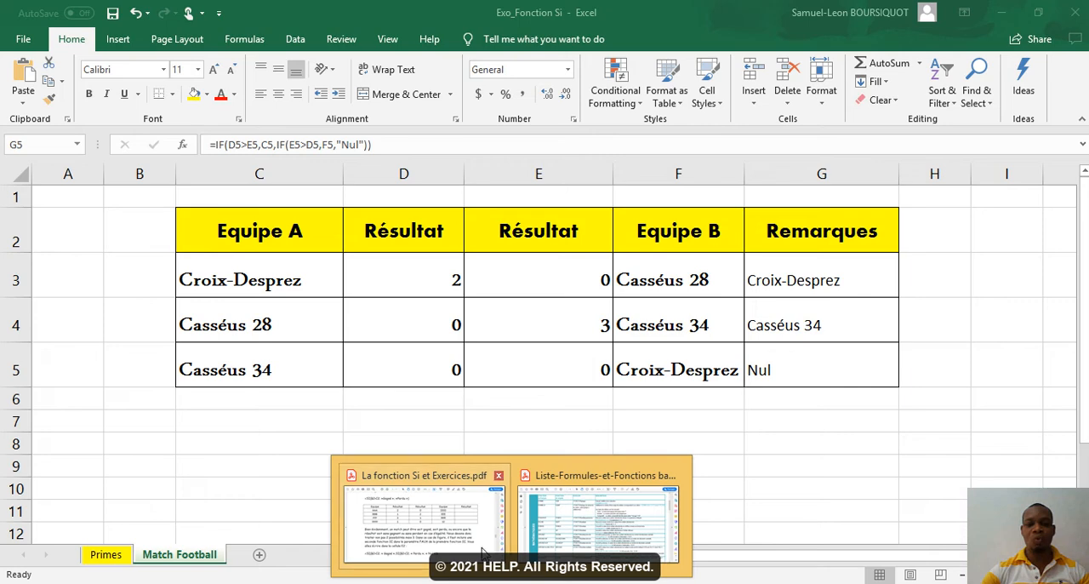
Step: Switch to La fonction Si et Exercices.pdf in Acrobat Reader and read the Donnez une mention exercise and its grading conditions on page 6
left_click(482, 551)
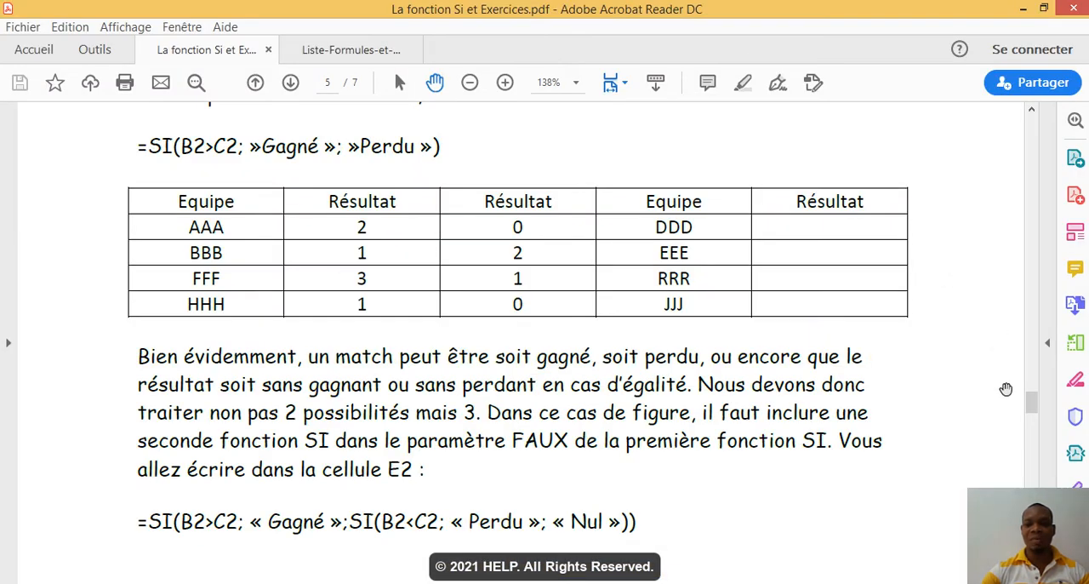
left_click_drag(1032, 405, 1032, 467)
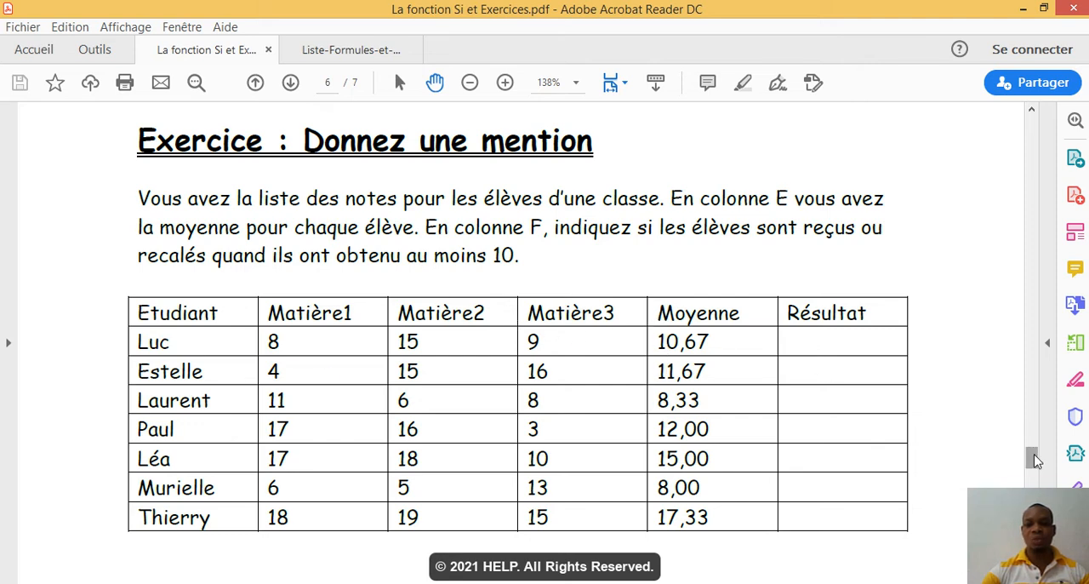
left_click_drag(1036, 459, 1036, 470)
scroll(1035, 470, "down", 1)
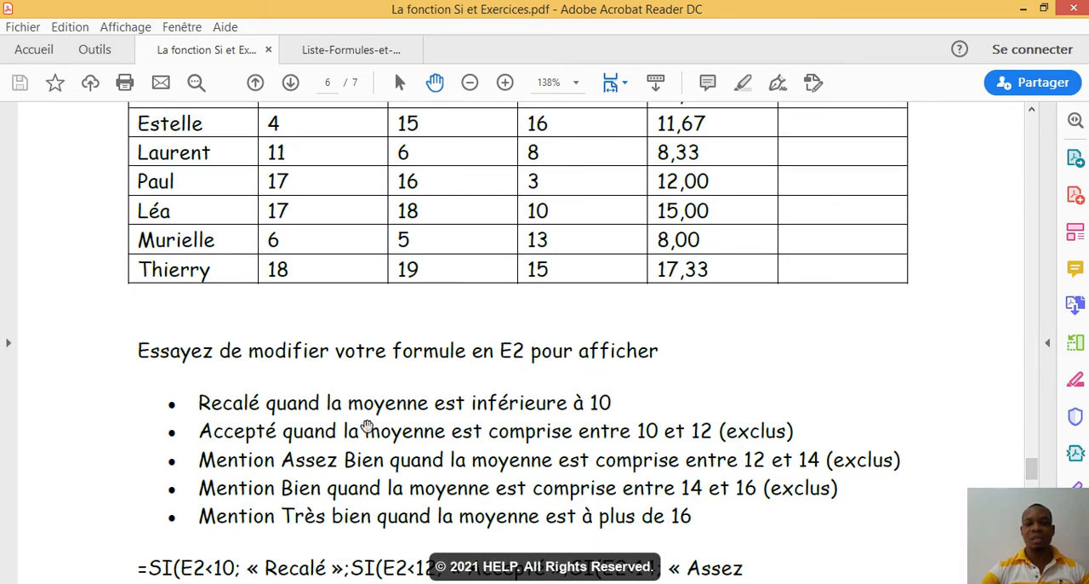